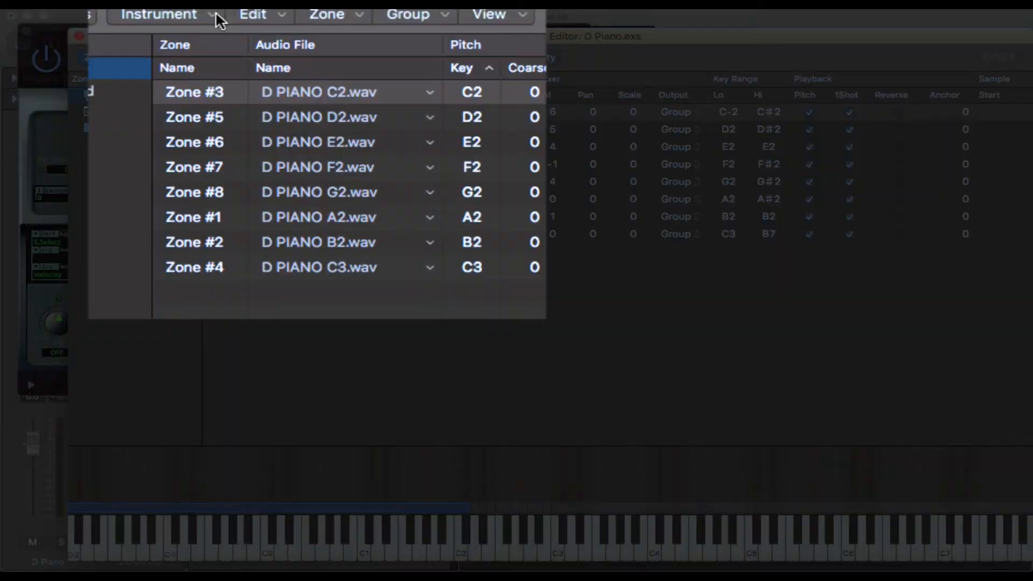
Export the D Piano sampler instrument and its sample files into the Sampler Instruments folder on the Desktop
click(246, 56)
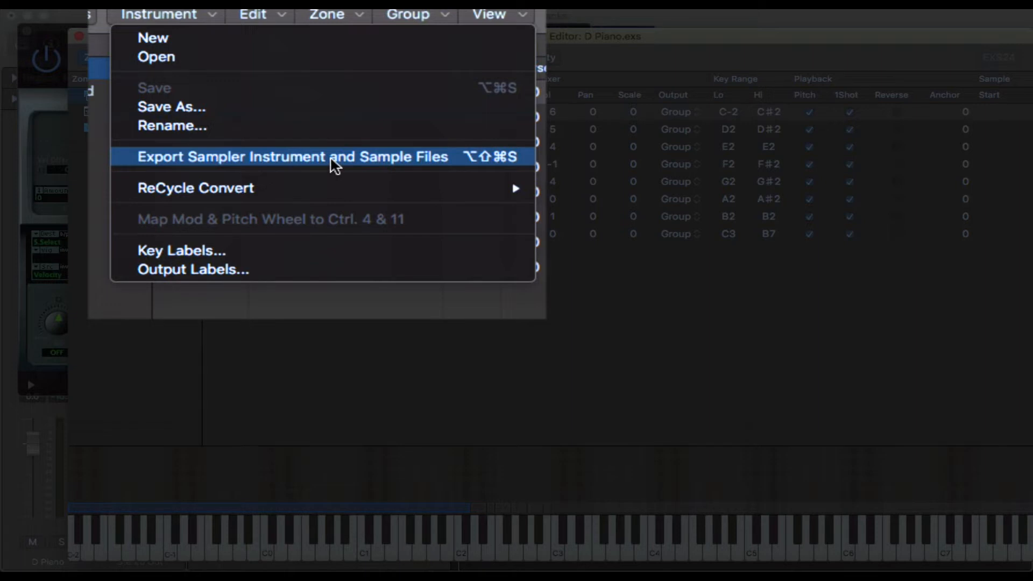
click(480, 158)
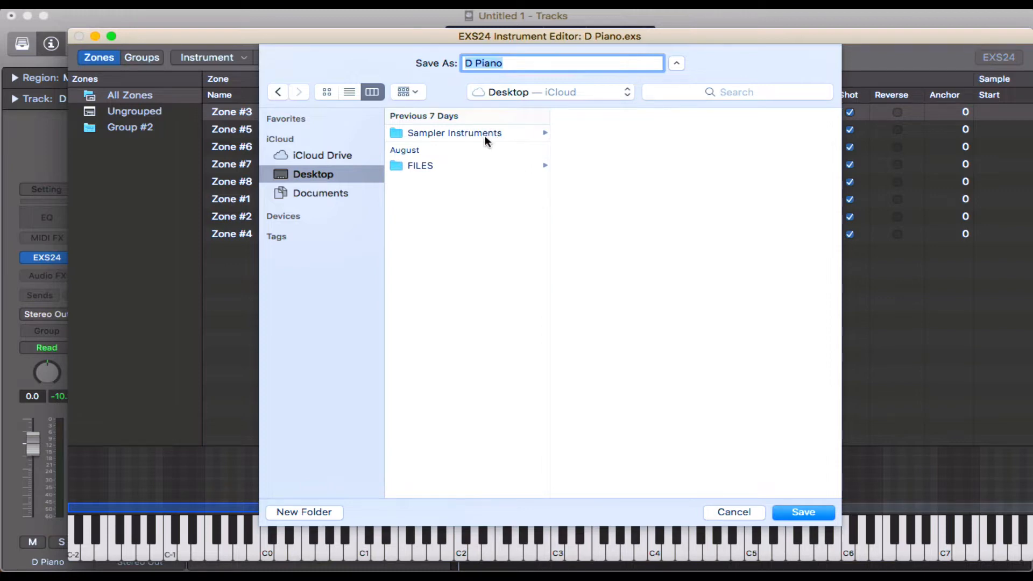
click(498, 133)
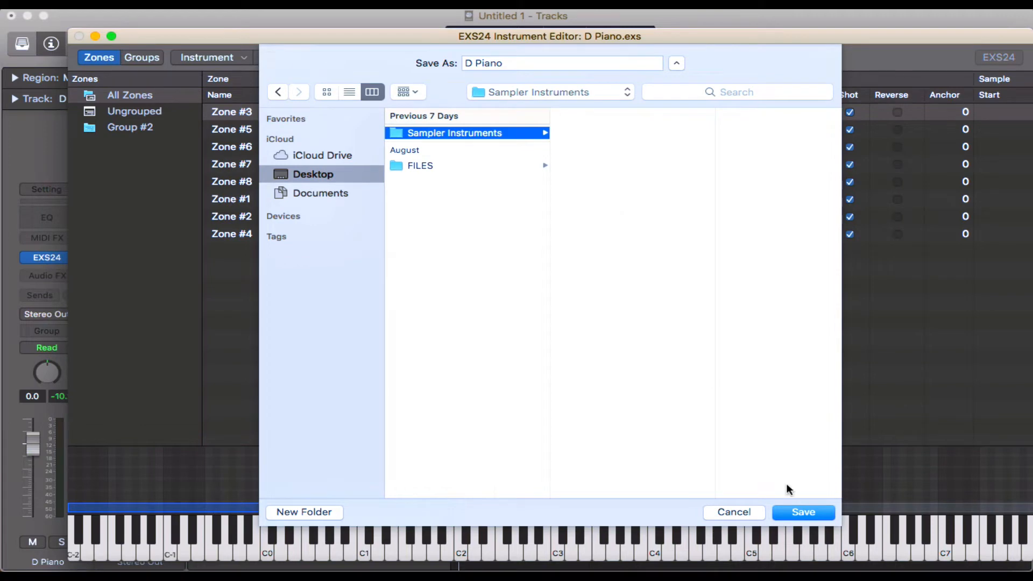
click(802, 512)
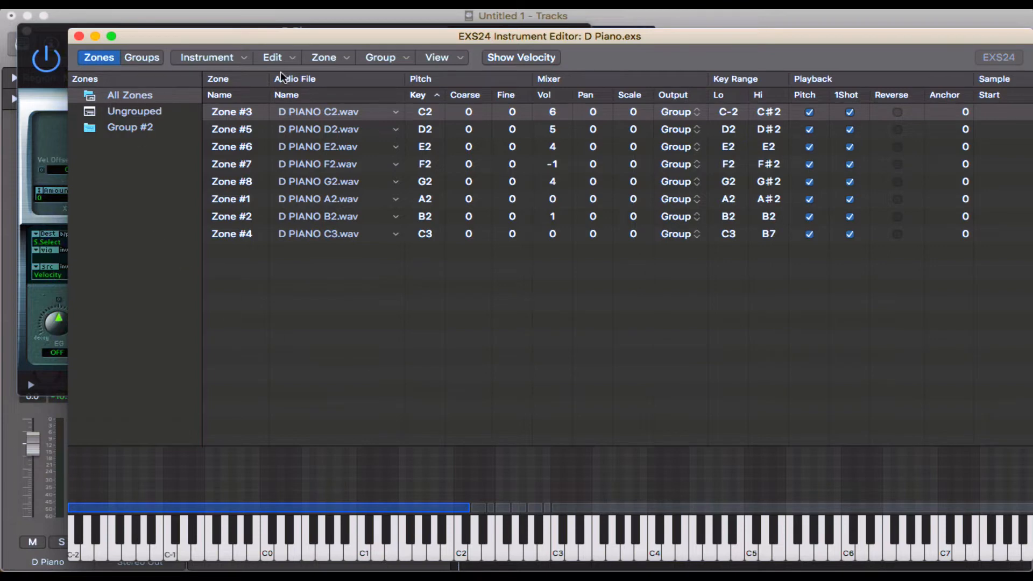
Close the D Piano editor and sampler windows, then remove the EXS24 plug-in from the instrument track
click(79, 36)
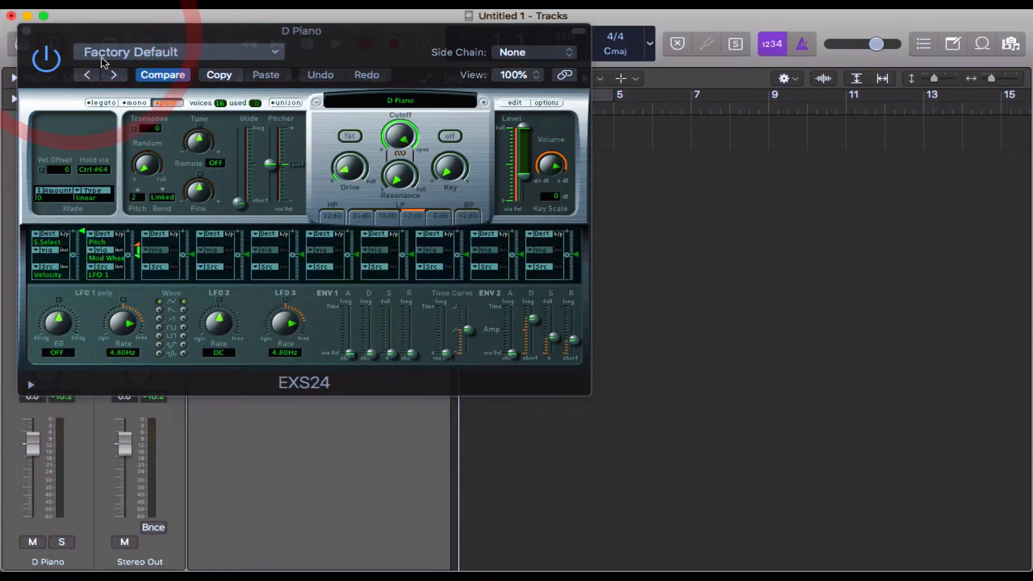
click(26, 31)
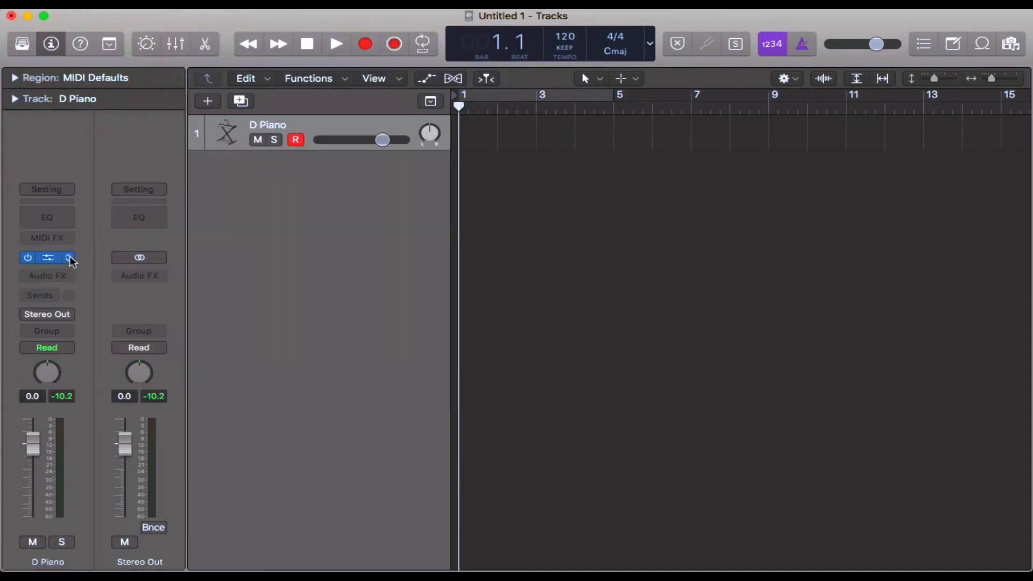
click(53, 257)
click(135, 167)
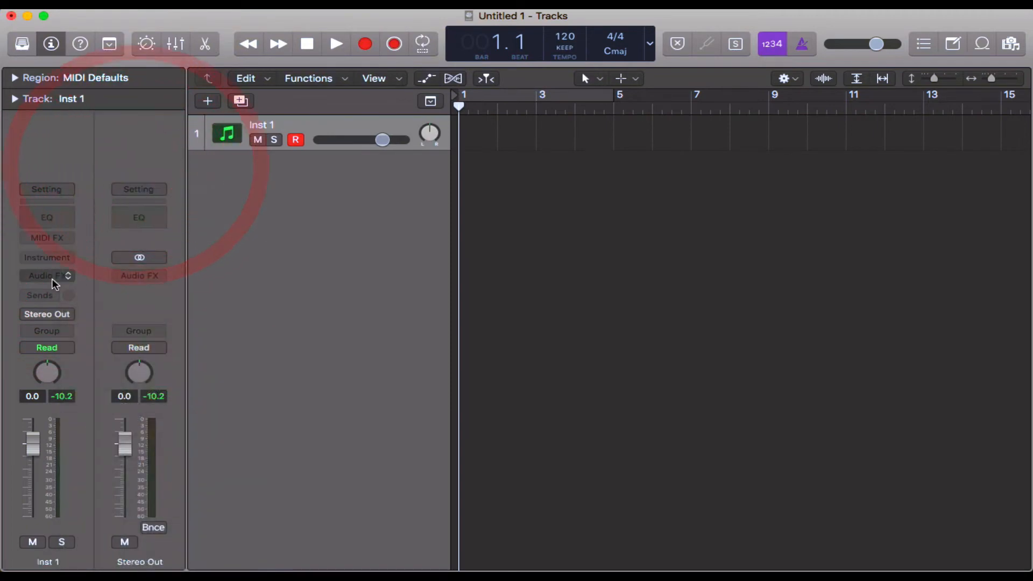
Load a stereo EXS24 sampler on the Inst 1 track and open its instrument editor
click(70, 257)
mouse_move(175, 294)
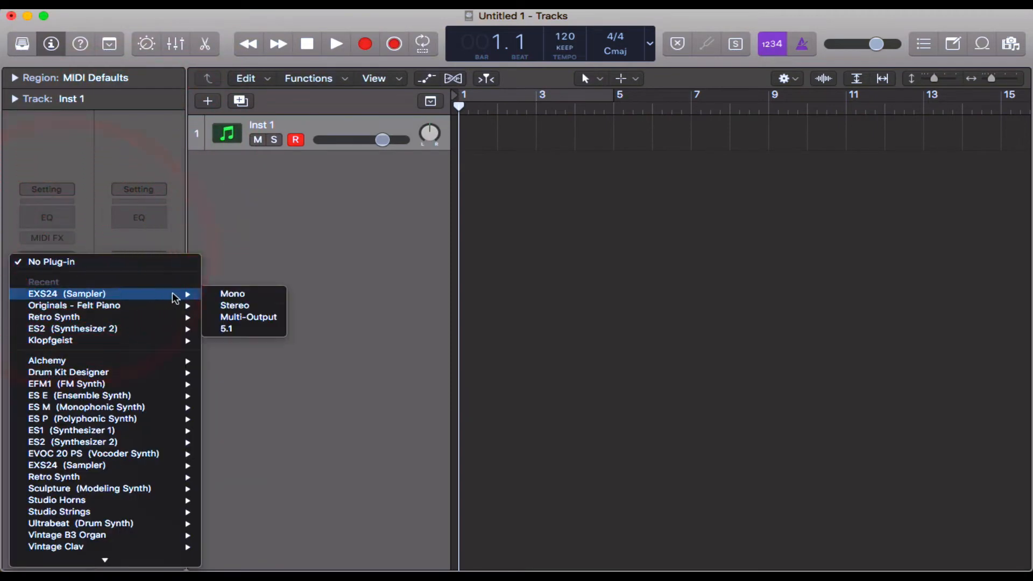
click(244, 305)
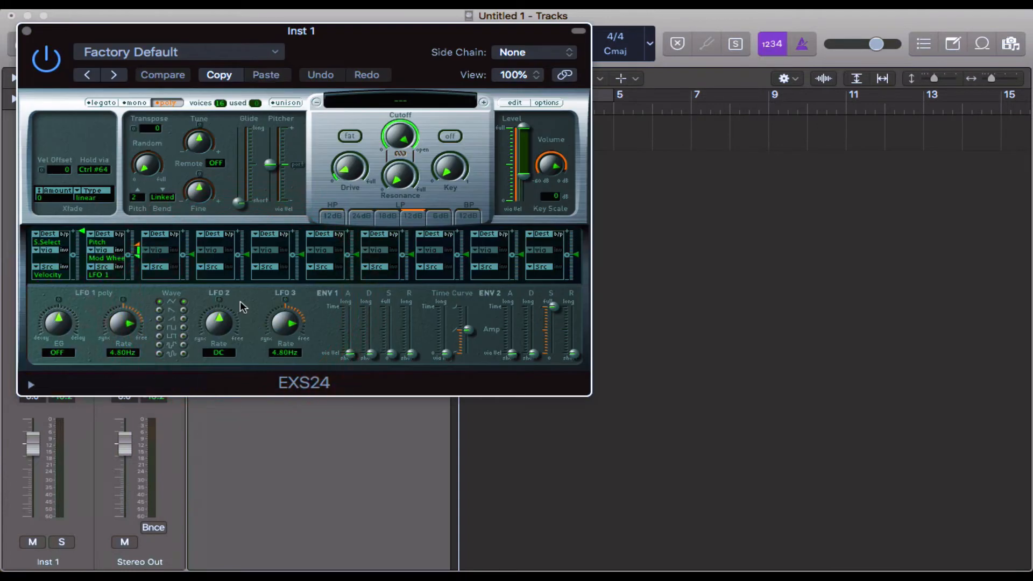
click(433, 102)
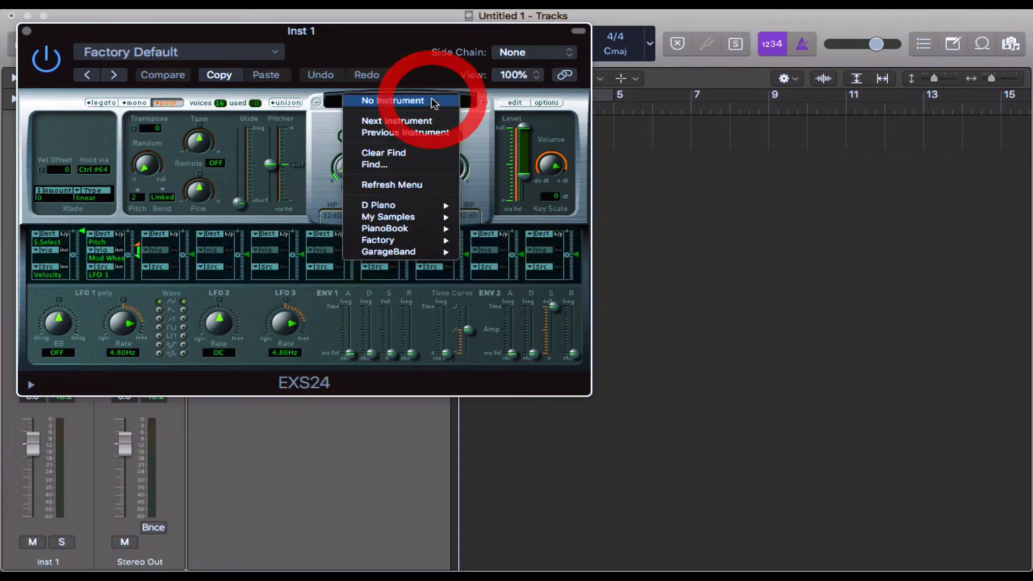
click(505, 91)
click(511, 103)
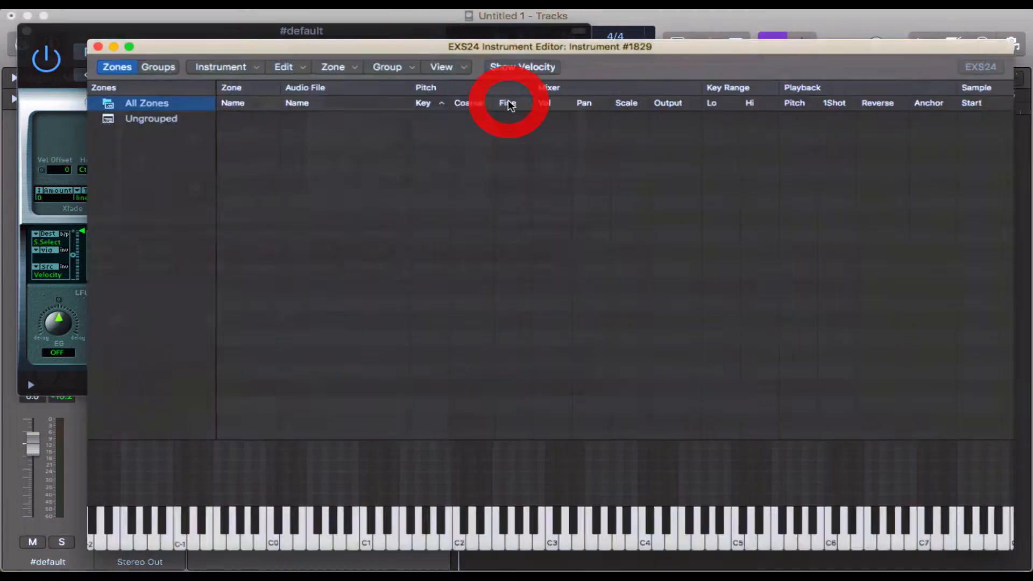
Open D Piano.exs from the exported folder's Sampler Instruments subfolder into the sampler, and close the instrument editor
click(238, 59)
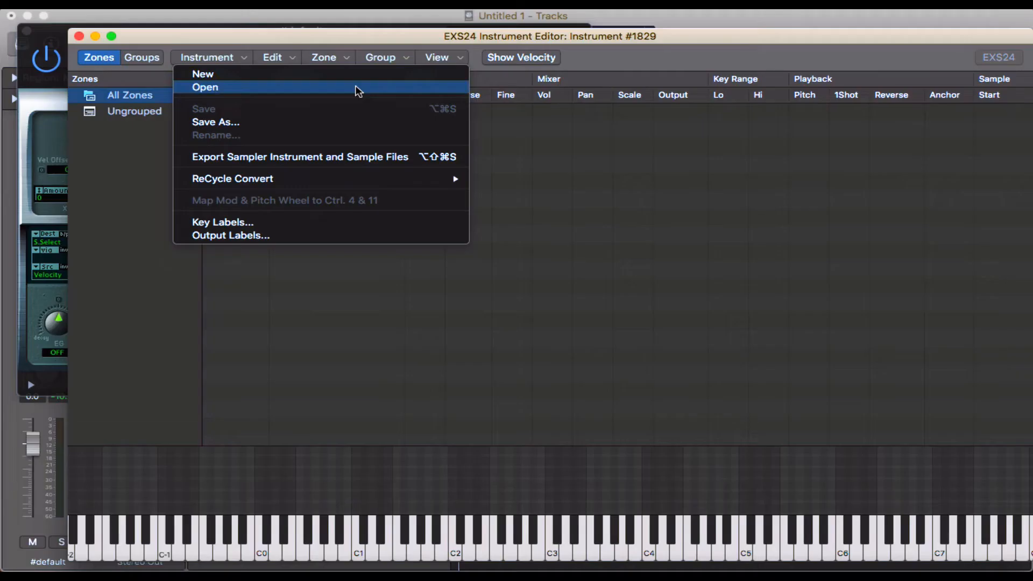
click(358, 88)
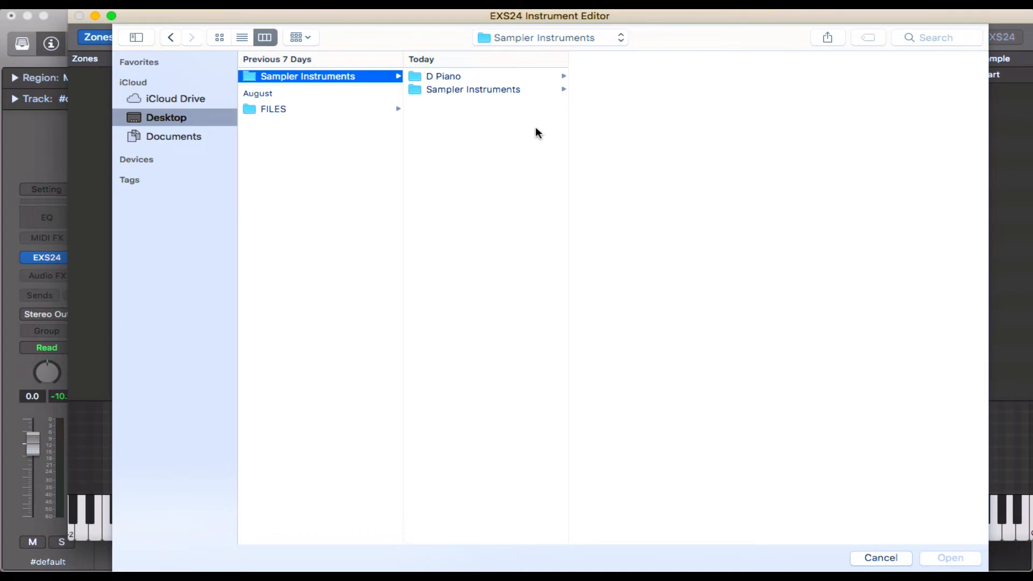
click(488, 76)
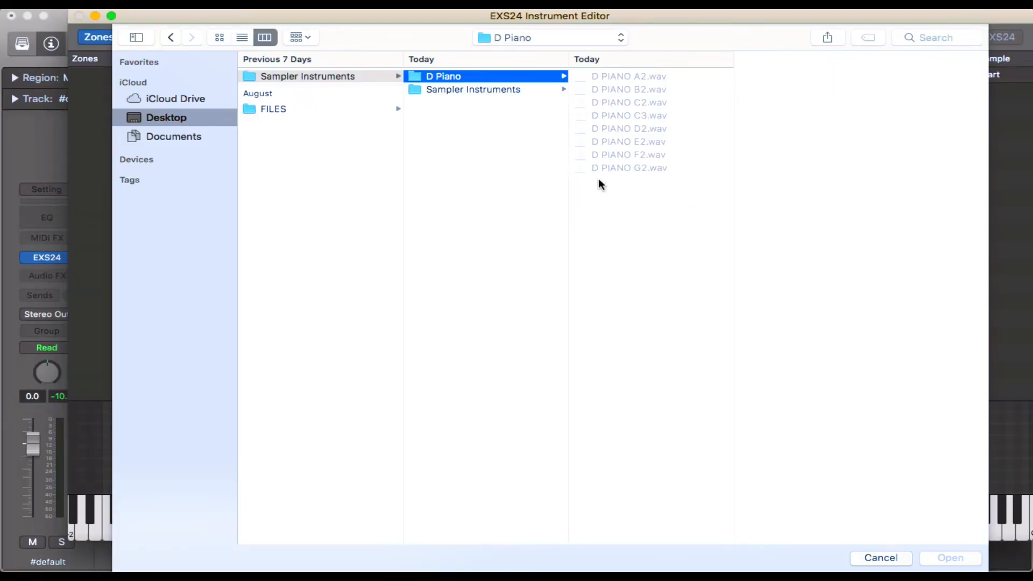
click(504, 88)
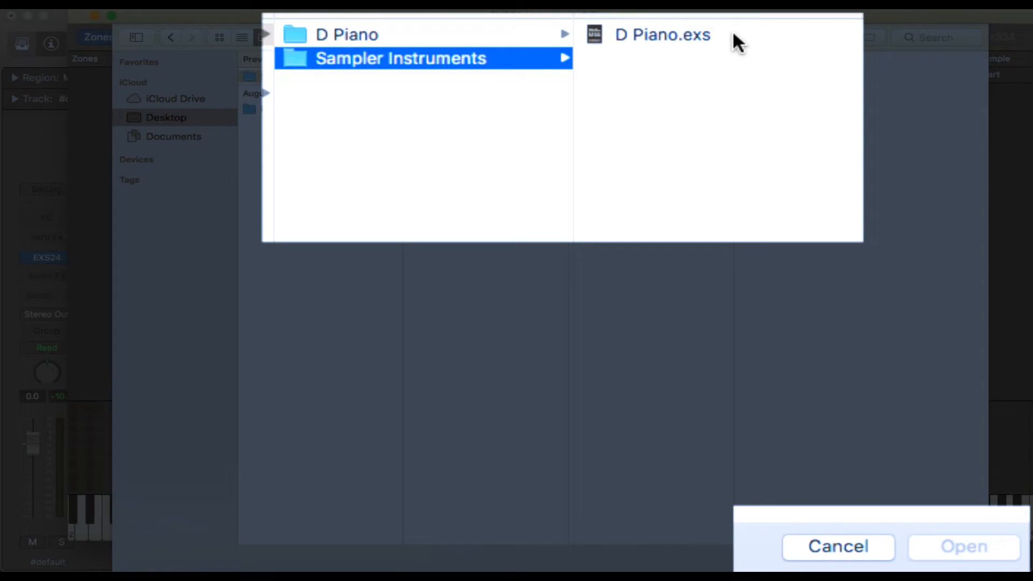
click(707, 34)
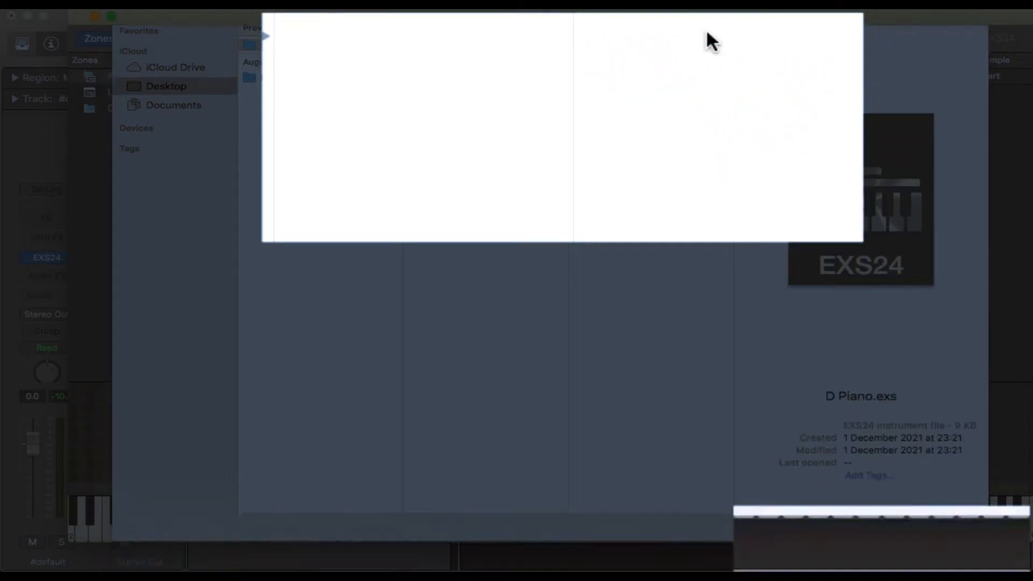
double_click(706, 33)
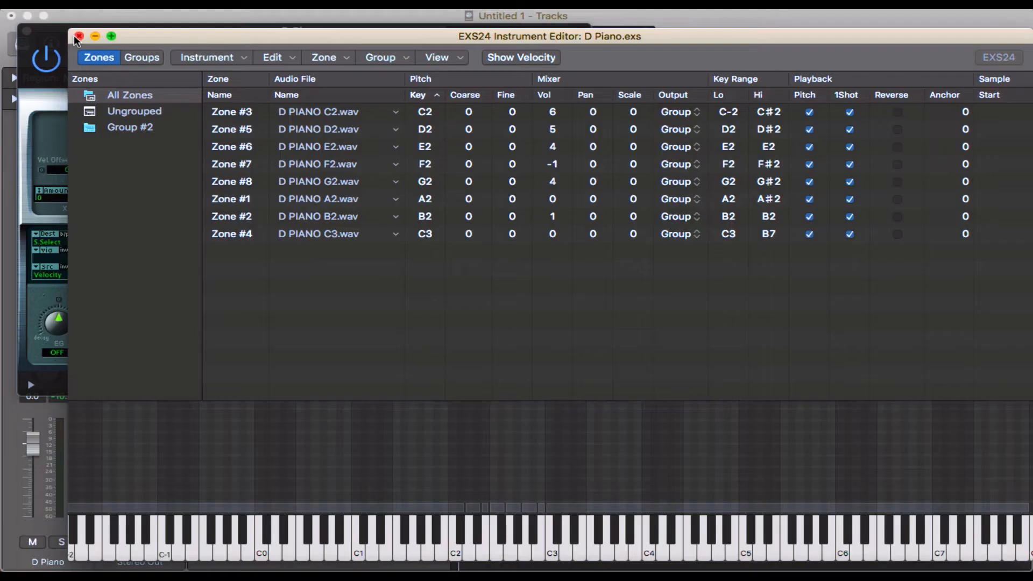
click(78, 35)
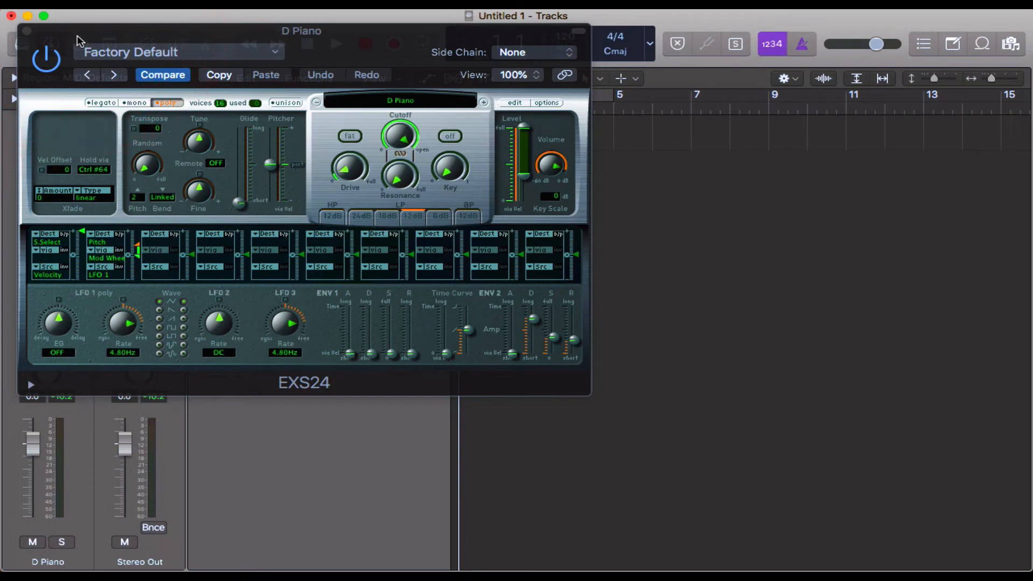
Audition the loaded D Piano instrument by playing a few notes with Musical Typing, and close the on-screen keyboard
key(super+k)
key(f)
key(g)
key(h)
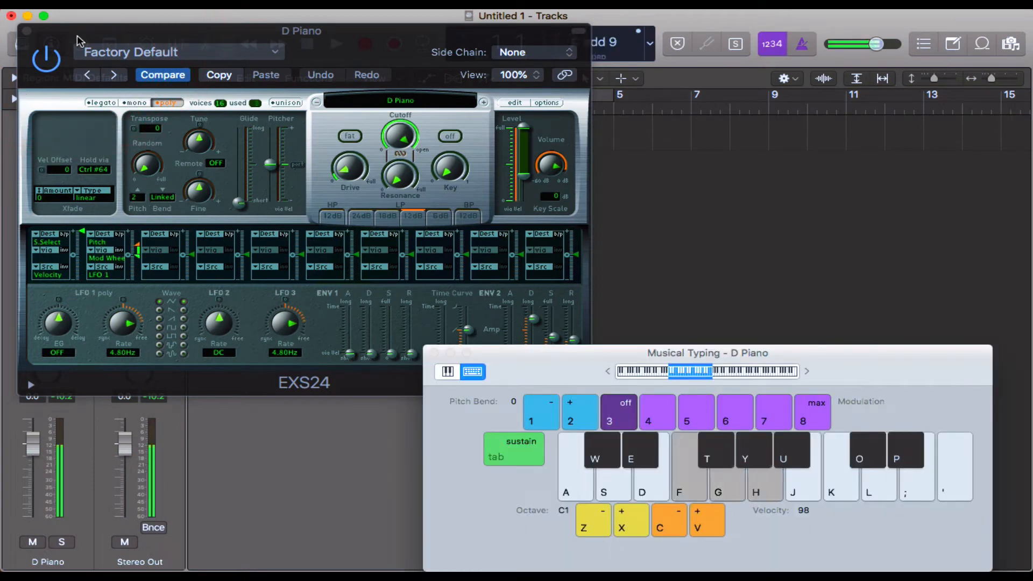
key(k)
key(l)
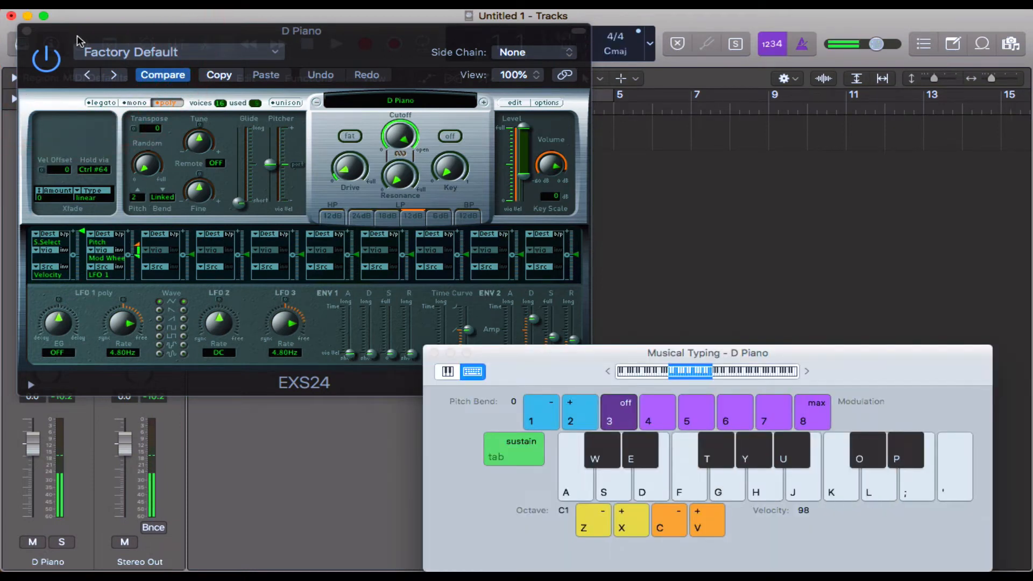
key(super+k)
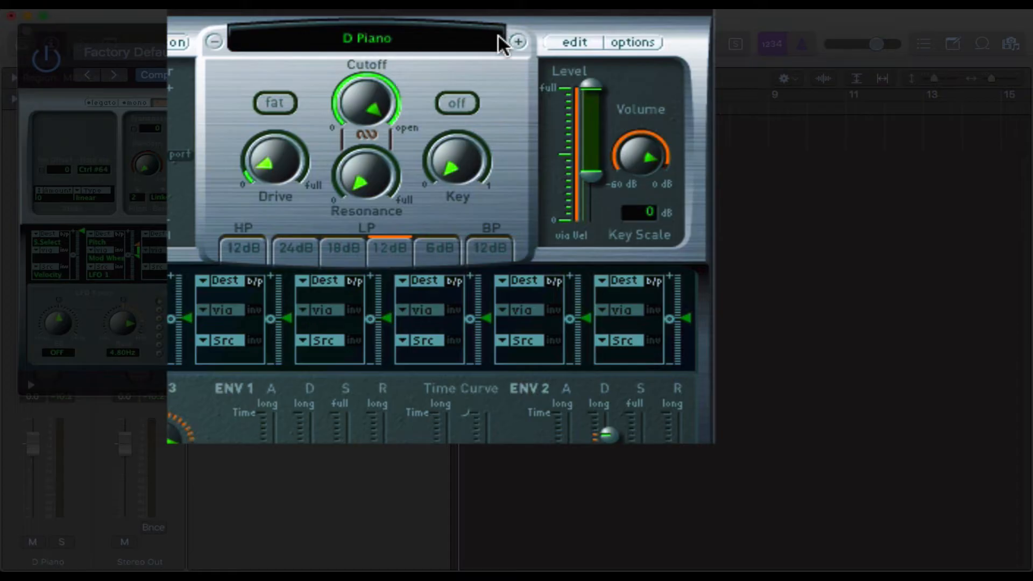
Look at the D Piano entry in the EXS24's list of available sampler instruments
click(432, 34)
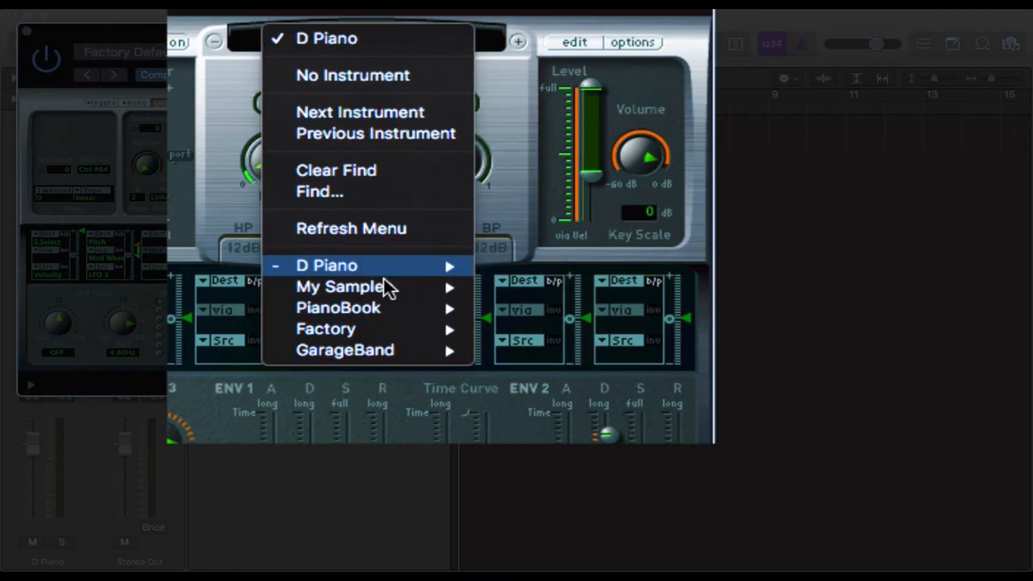
mouse_move(402, 282)
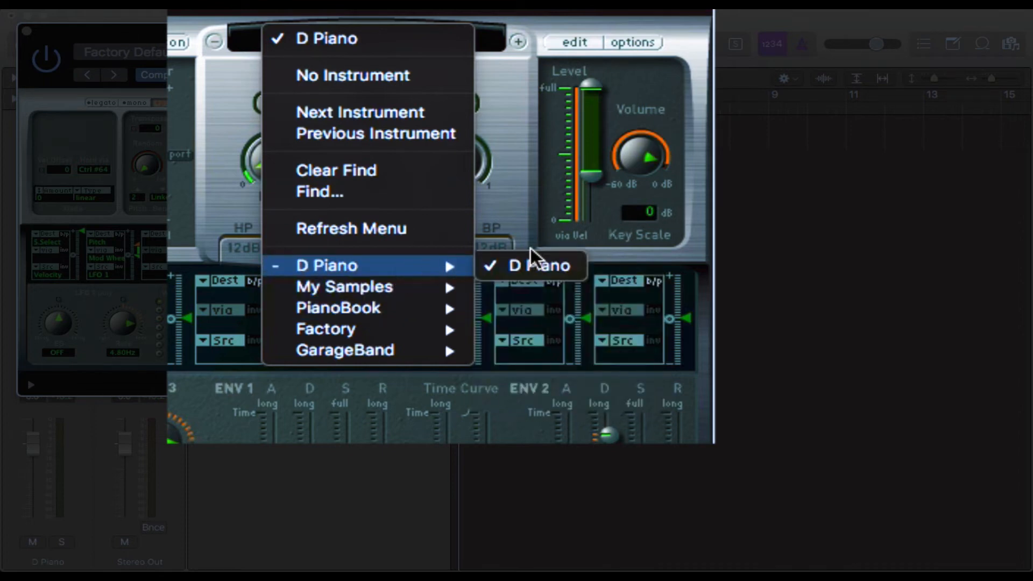
mouse_move(434, 272)
click(505, 111)
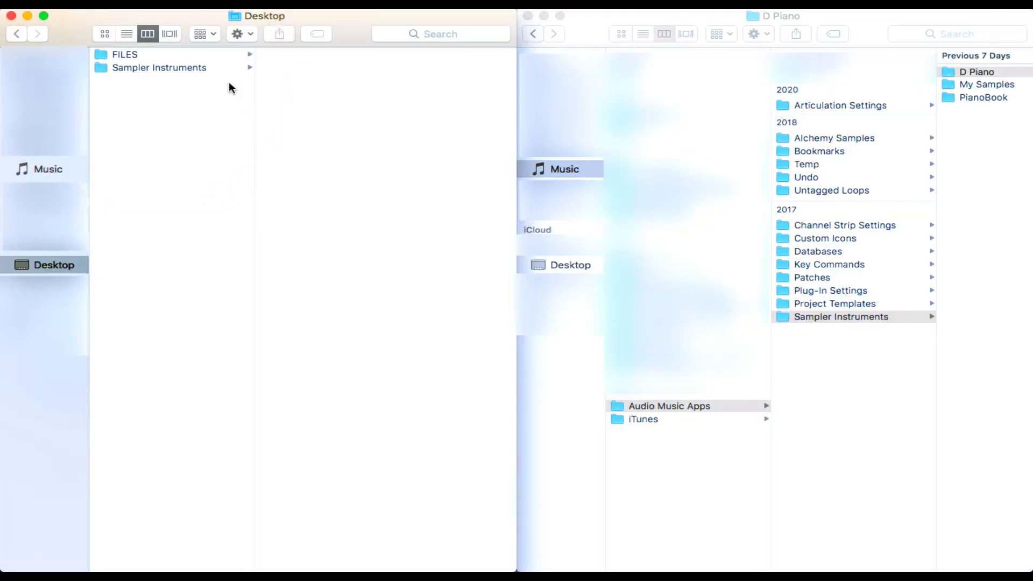
In Finder, examine the exported Sampler Instruments folder on the Desktop, with its D Piano samples and D Piano.exs file
click(207, 67)
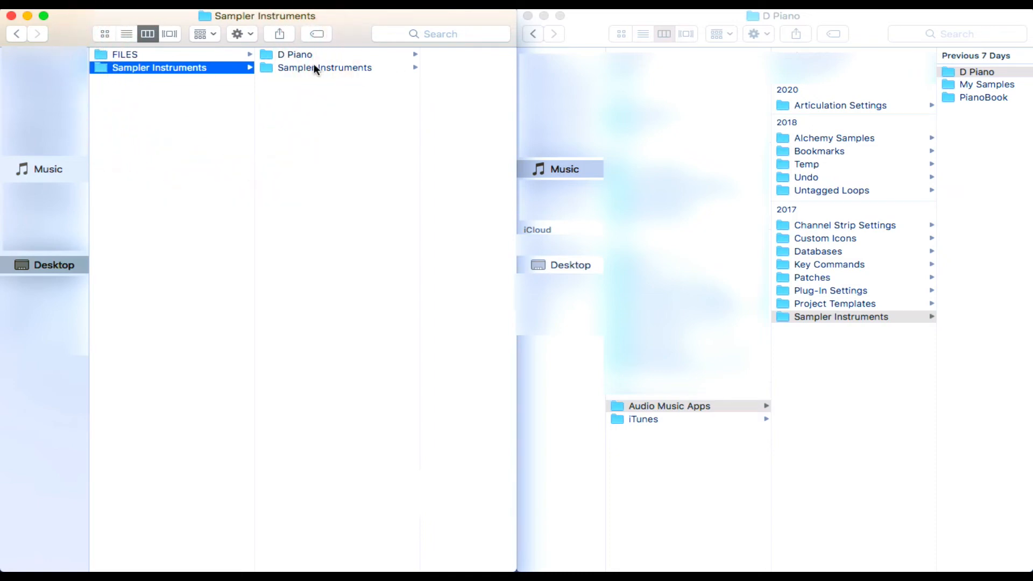
click(348, 53)
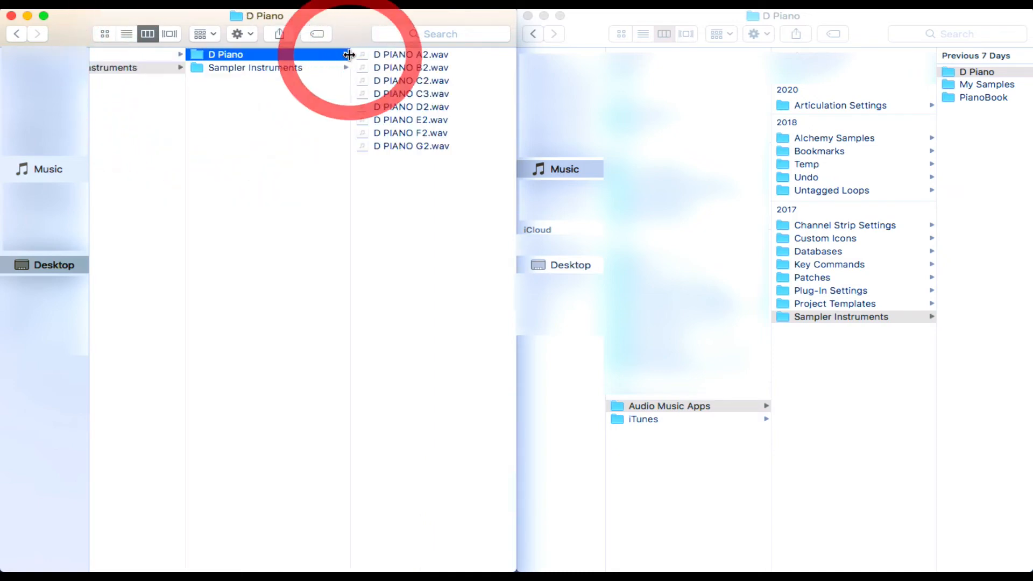
click(272, 66)
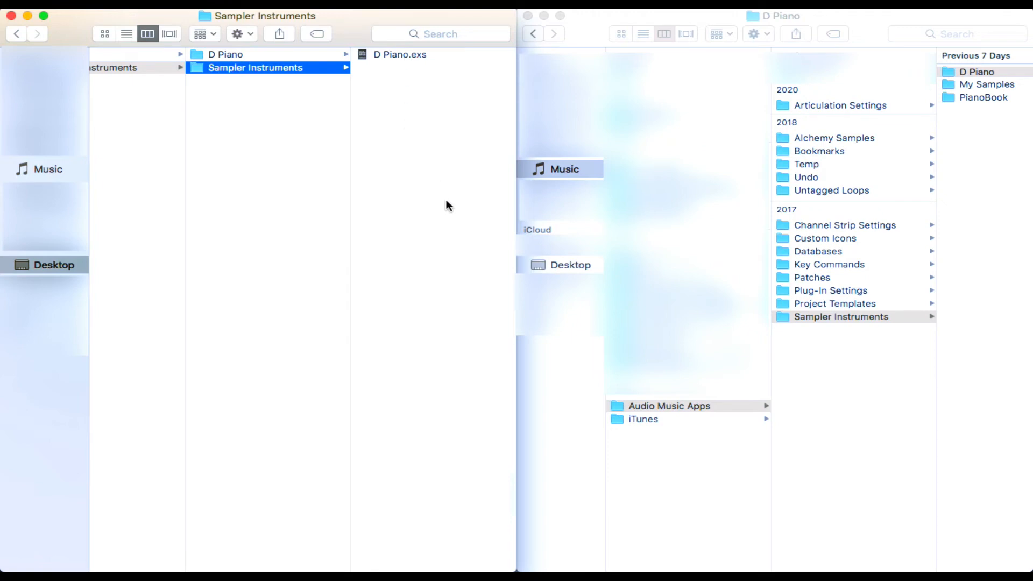
click(401, 54)
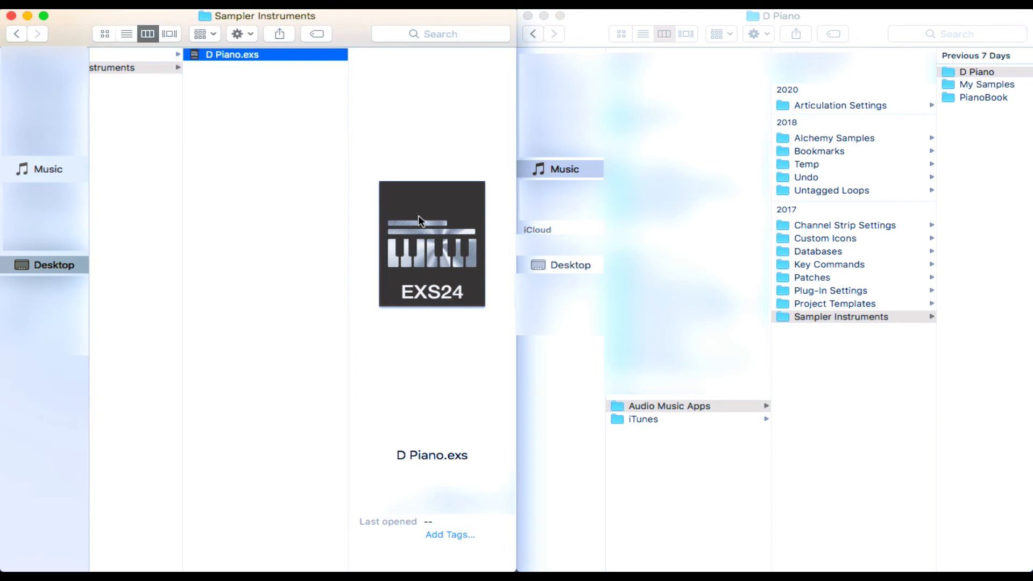
In the second Finder window, open the Sampler Instruments folder inside Music > Audio Music Apps
click(678, 488)
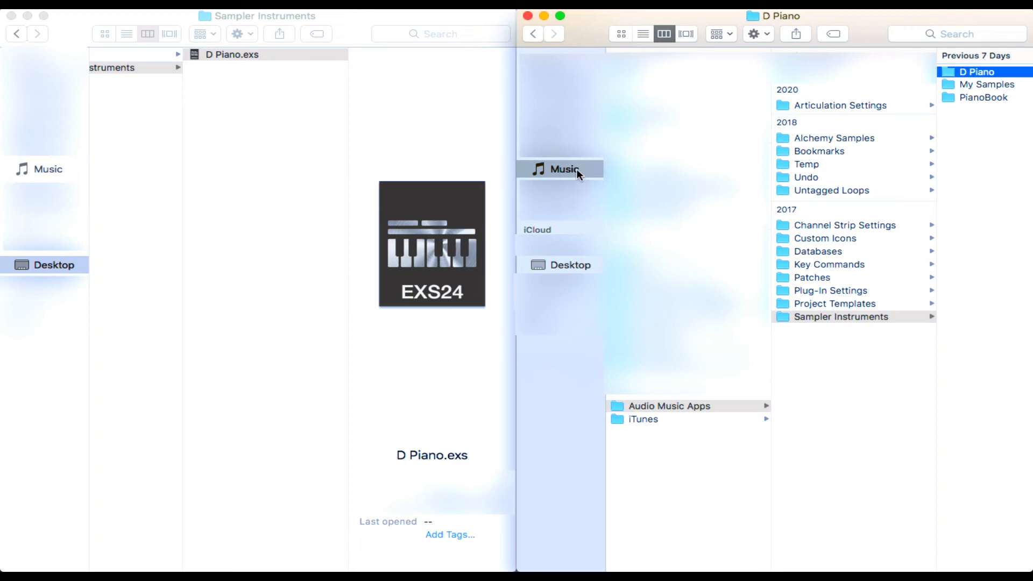
click(712, 409)
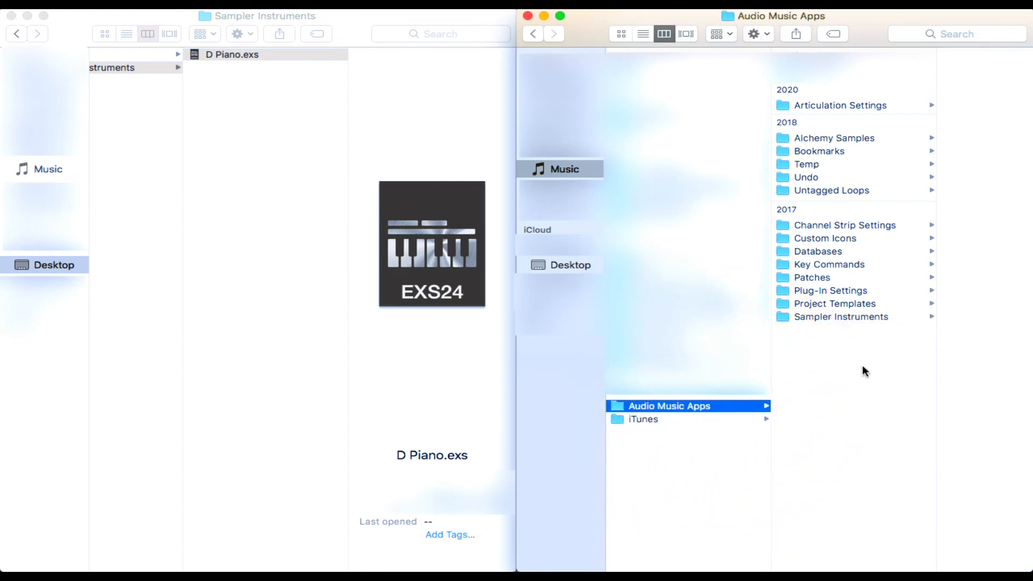
click(862, 317)
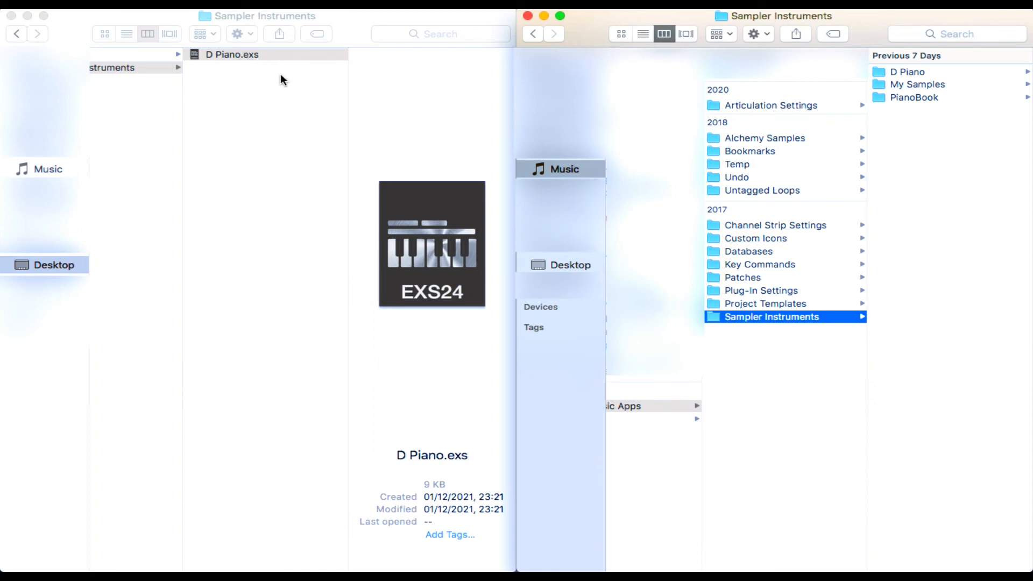
Go back to the exported D Piano.exs file on the Desktop and show the WAV samples in the D Piano folder
click(273, 56)
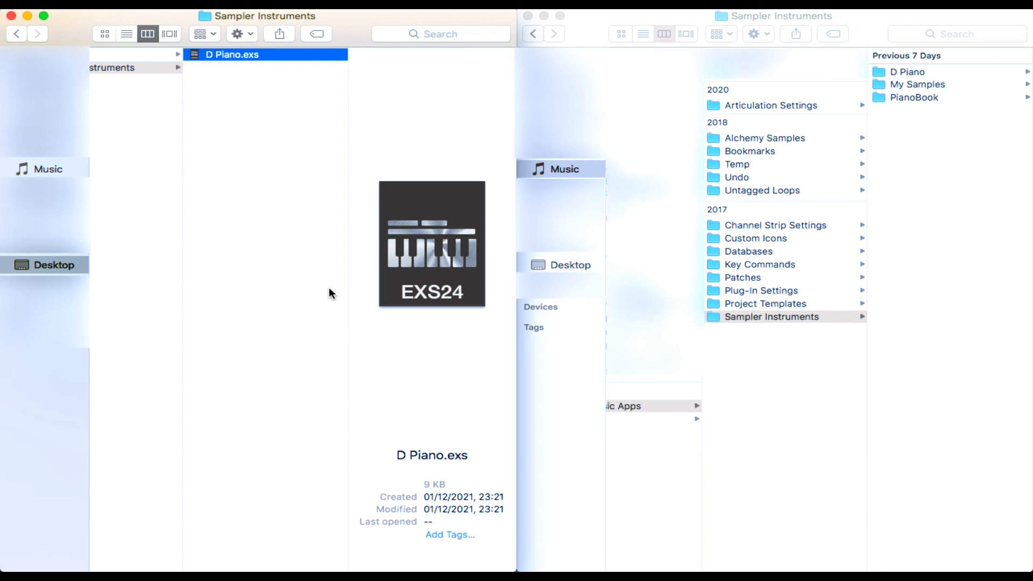
click(269, 259)
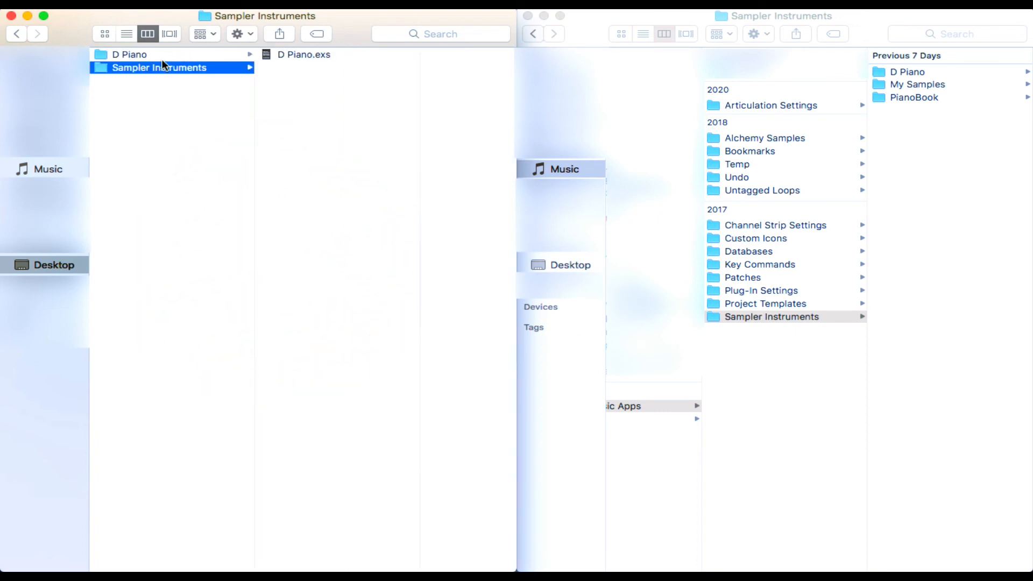
double_click(181, 55)
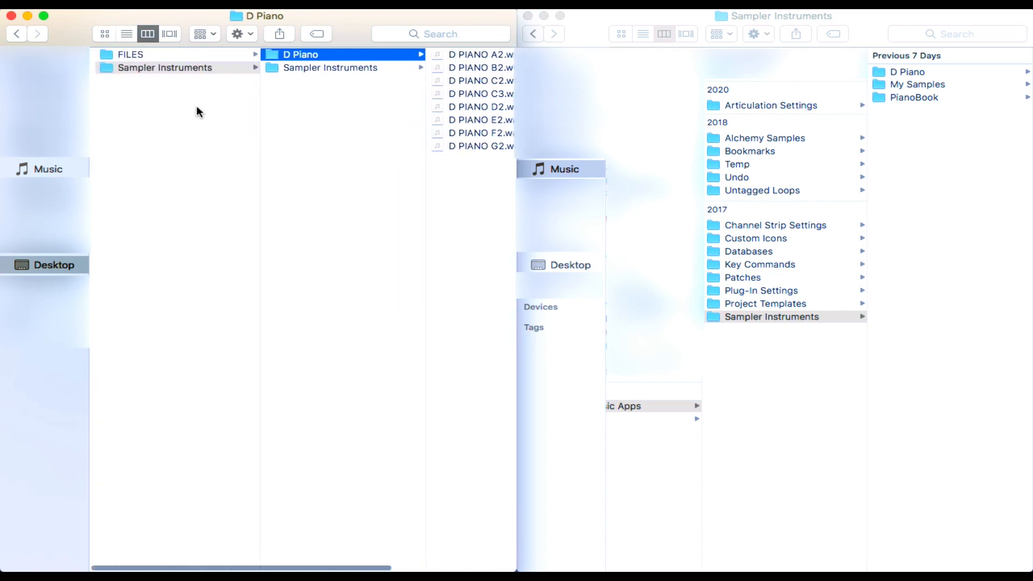
scroll(324, 118, right, 3)
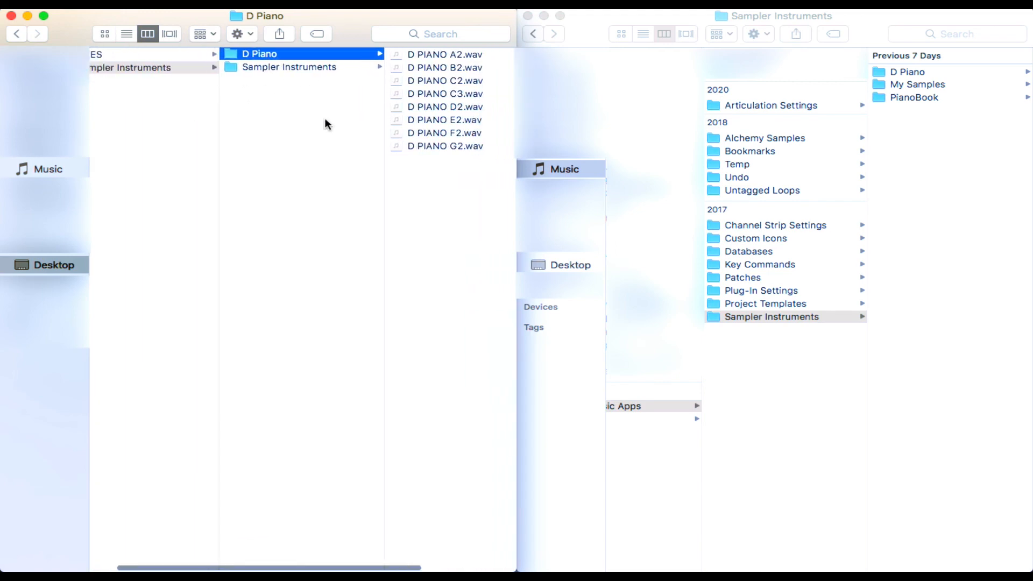